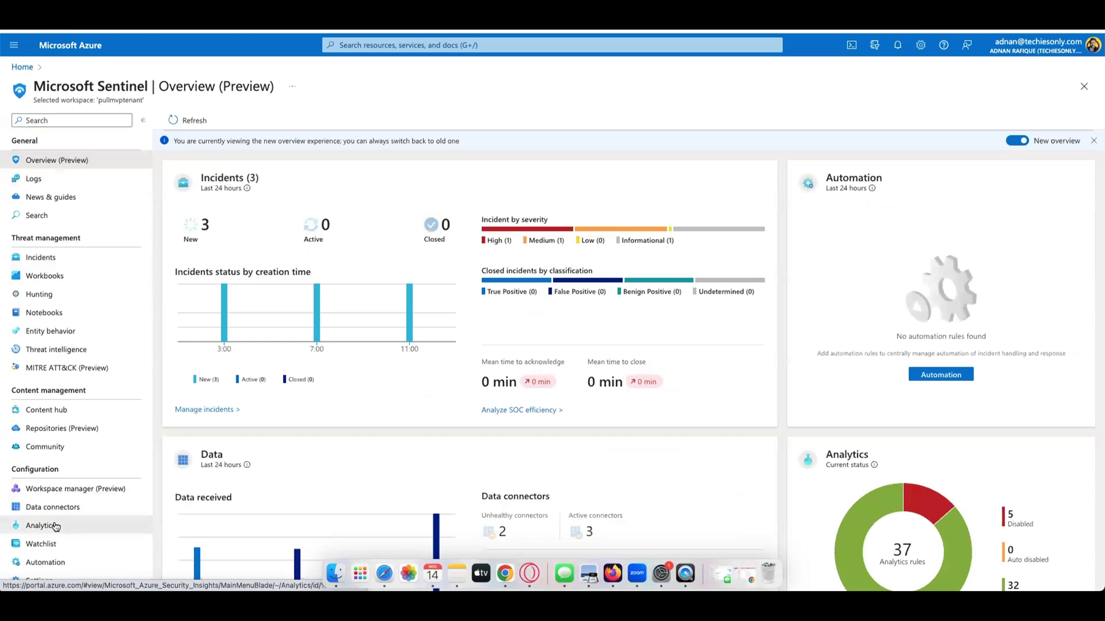
Step: Open Analytics and scroll through the 32 active rules to the LegacyAuth-Attempt rule
click(41, 525)
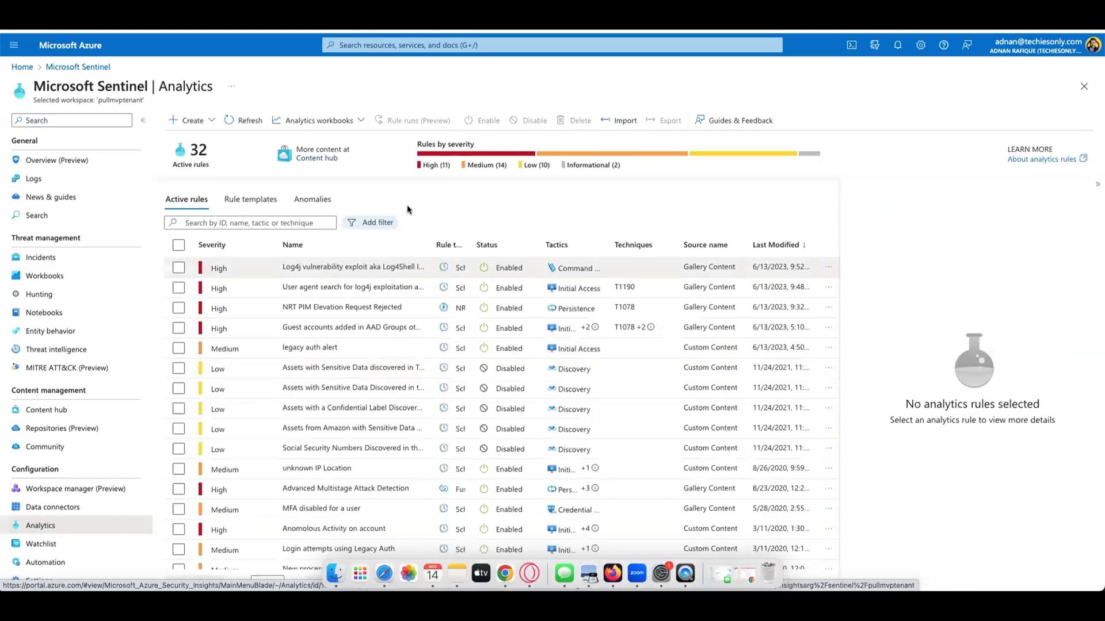
scroll(444, 360, down, 5)
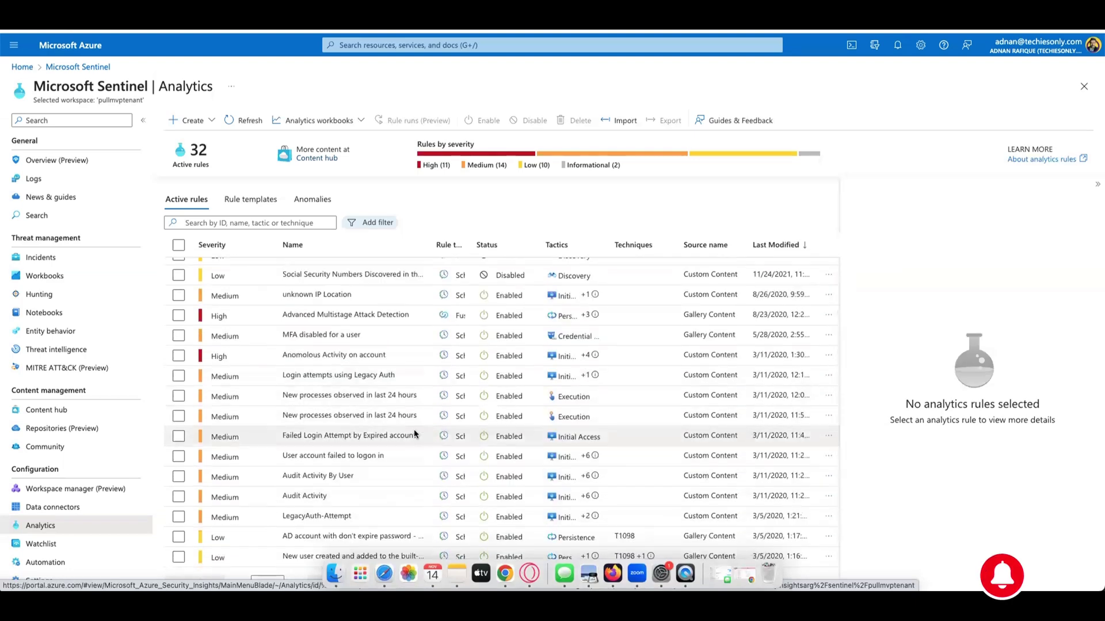
scroll(413, 429, down, 1)
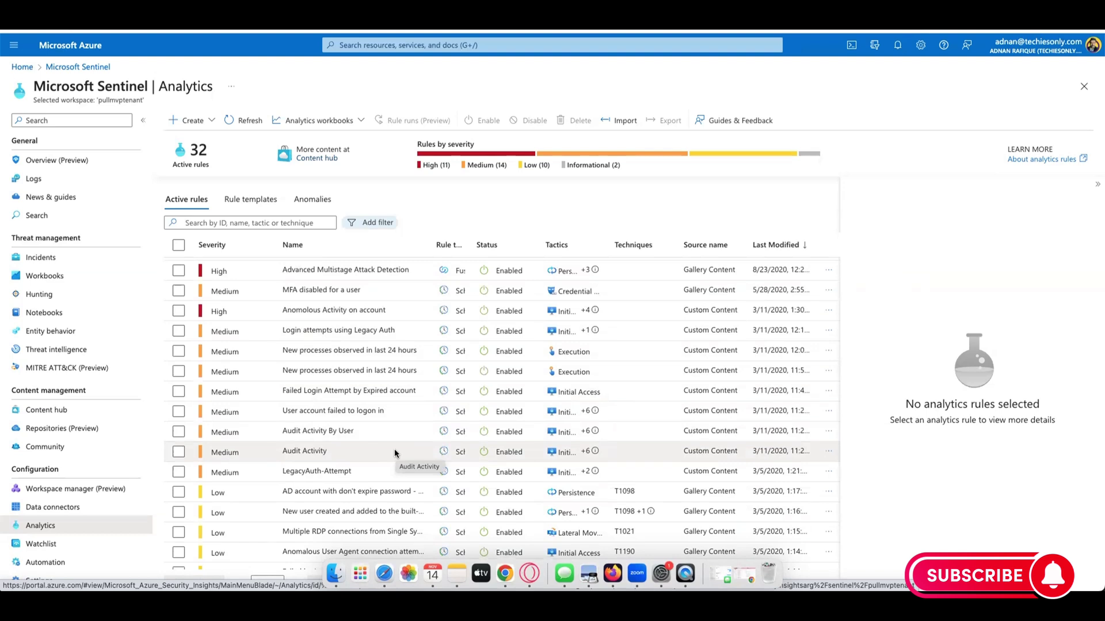
scroll(394, 449, down, 1)
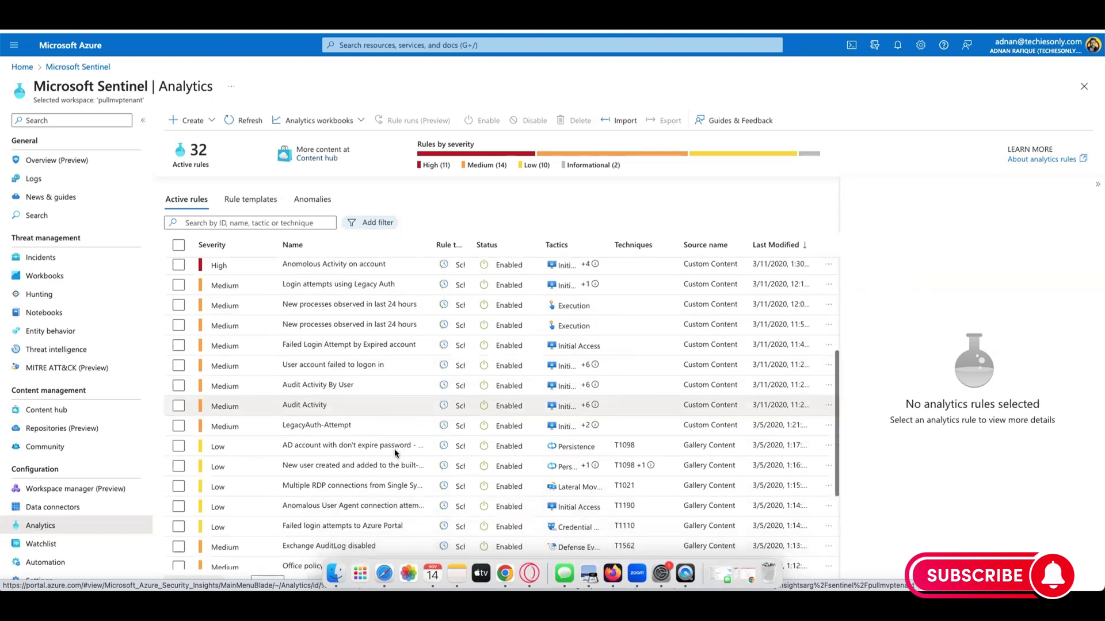
scroll(395, 449, up, 4)
scroll(389, 395, down, 3)
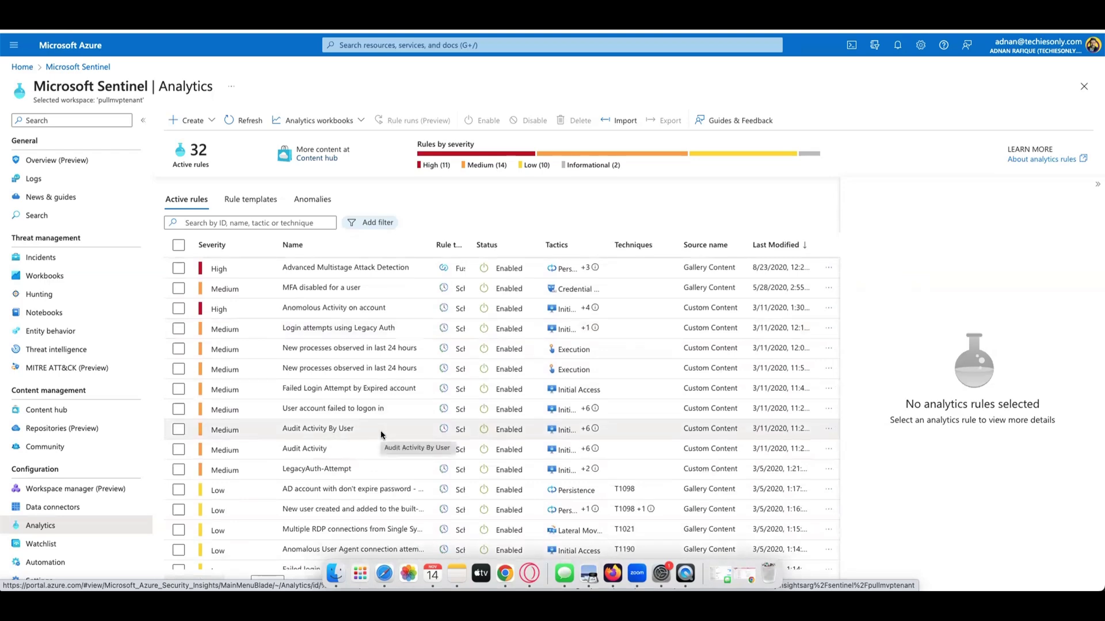
scroll(381, 431, up, 5)
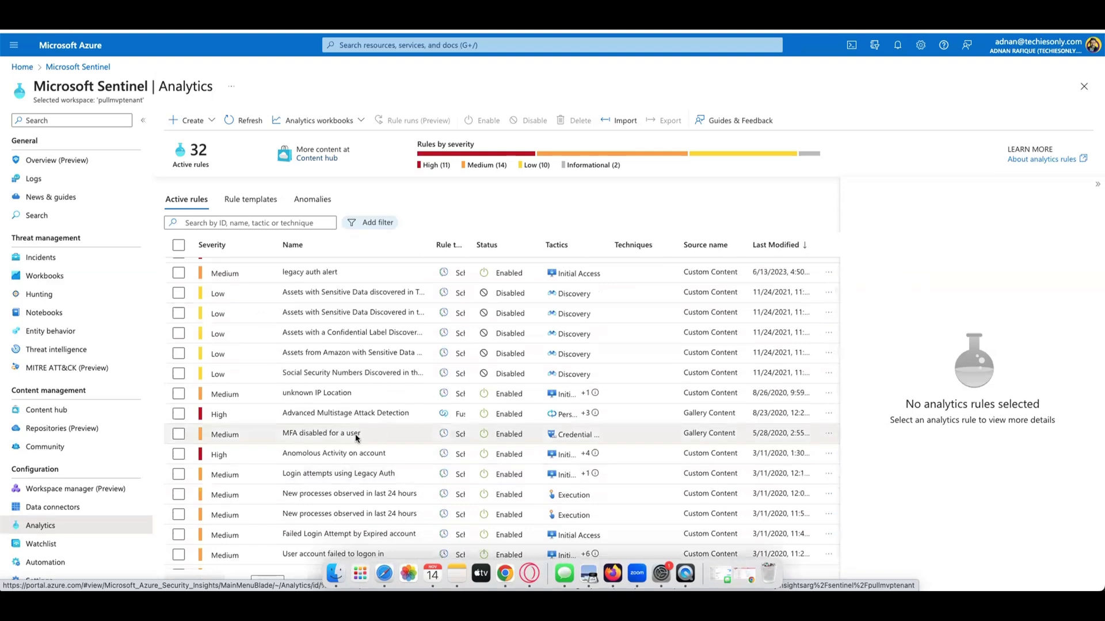
scroll(354, 433, down, 3)
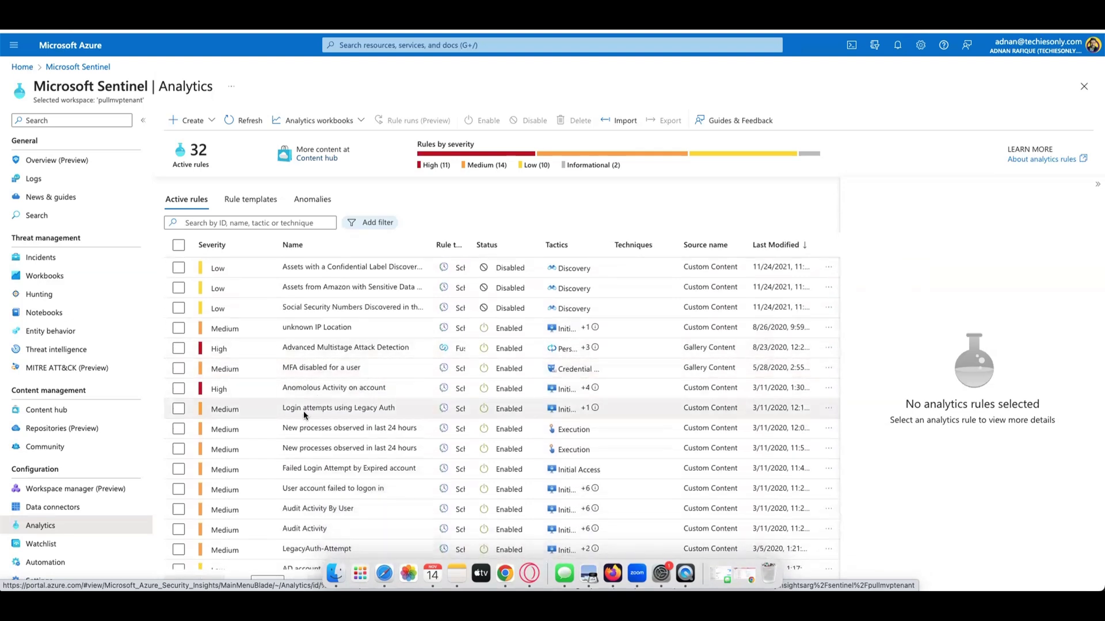
scroll(347, 417, down, 2)
scroll(347, 419, down, 5)
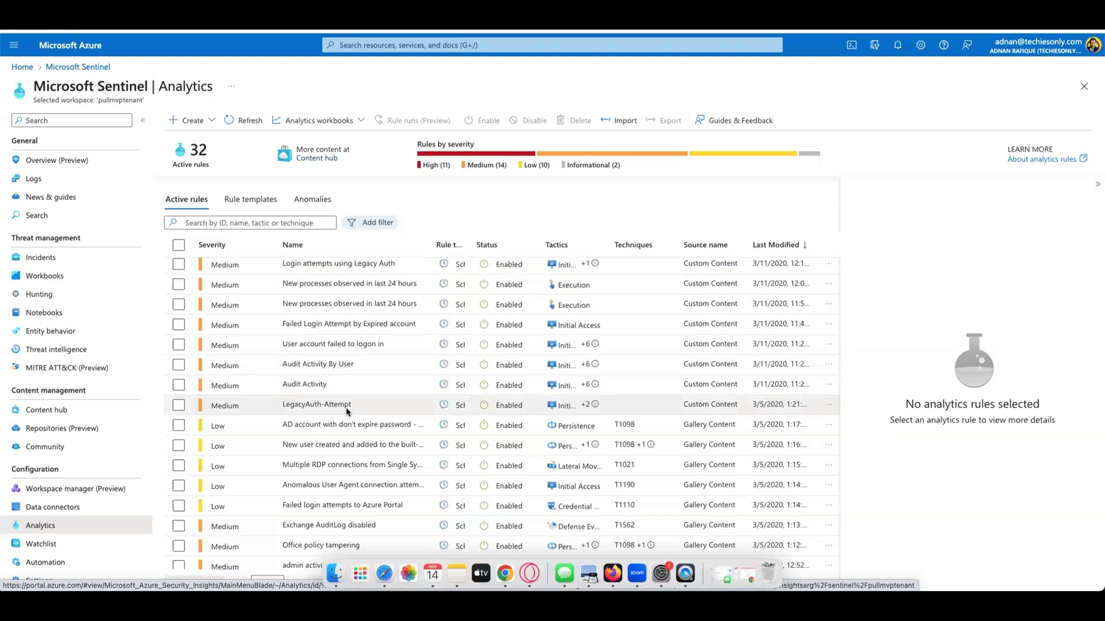
click(347, 408)
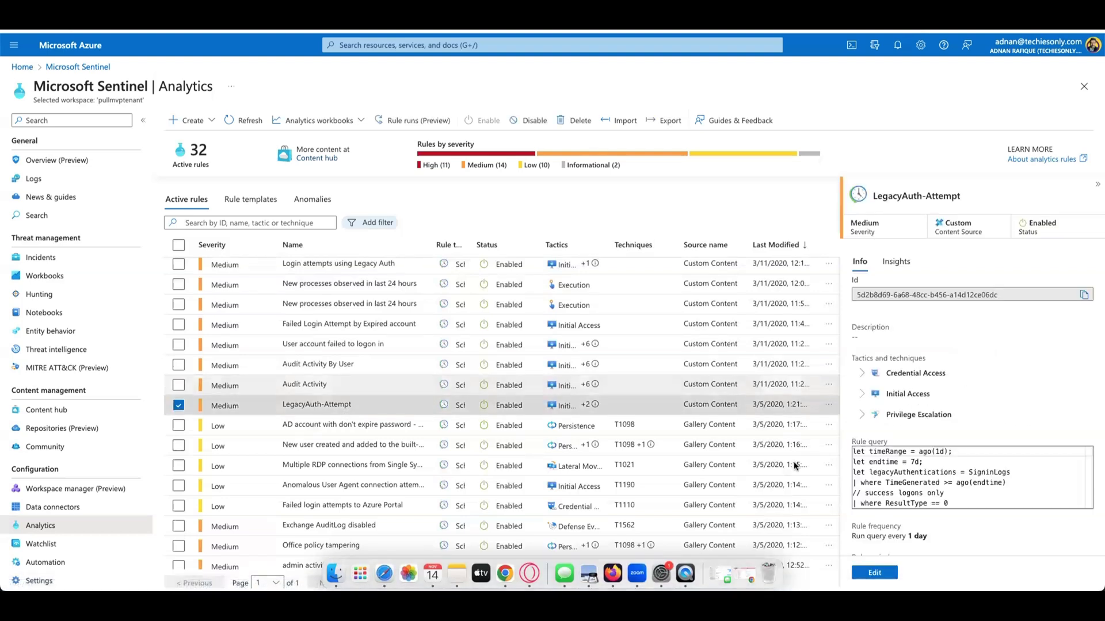
scroll(869, 425, down, 3)
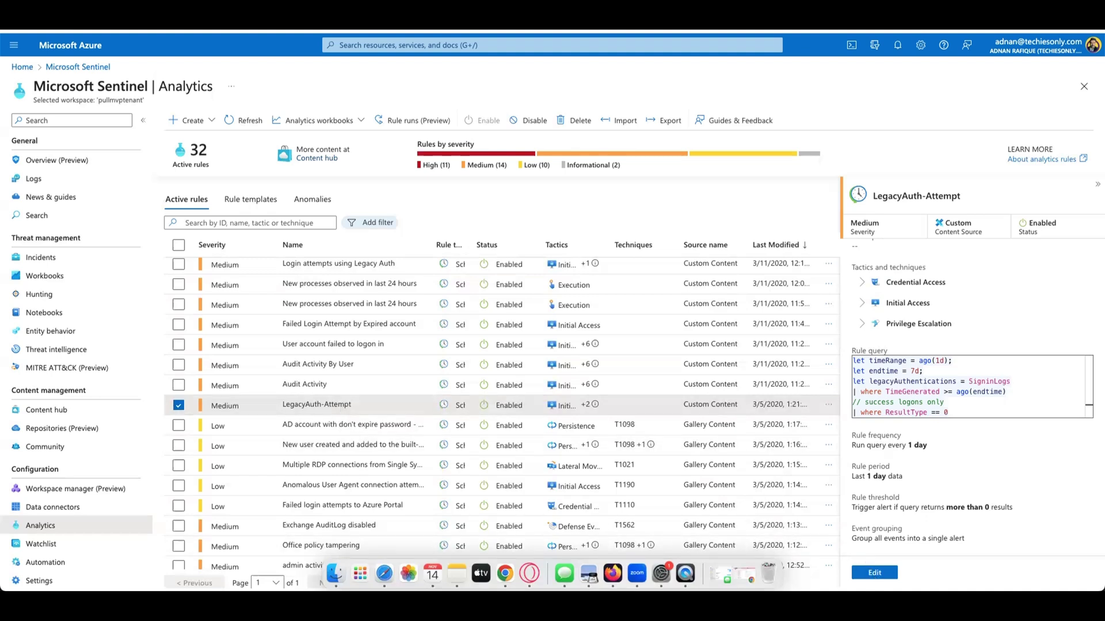
Step: Edit the LegacyAuth-Attempt rule and keep its rule-logic lookup unit at Days, then proceed
click(875, 572)
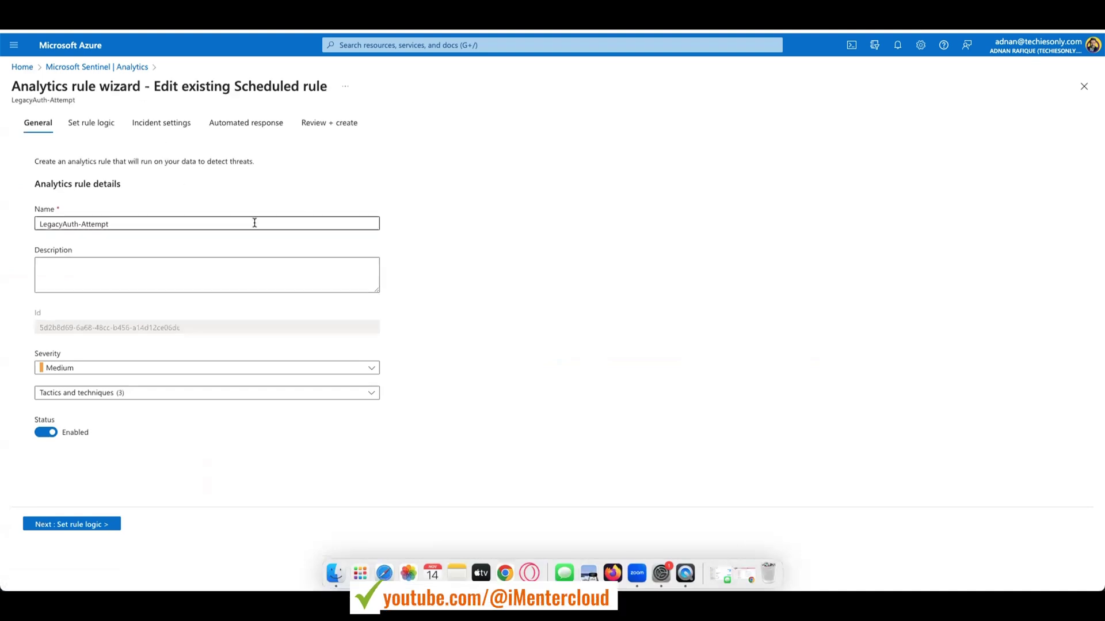
click(81, 525)
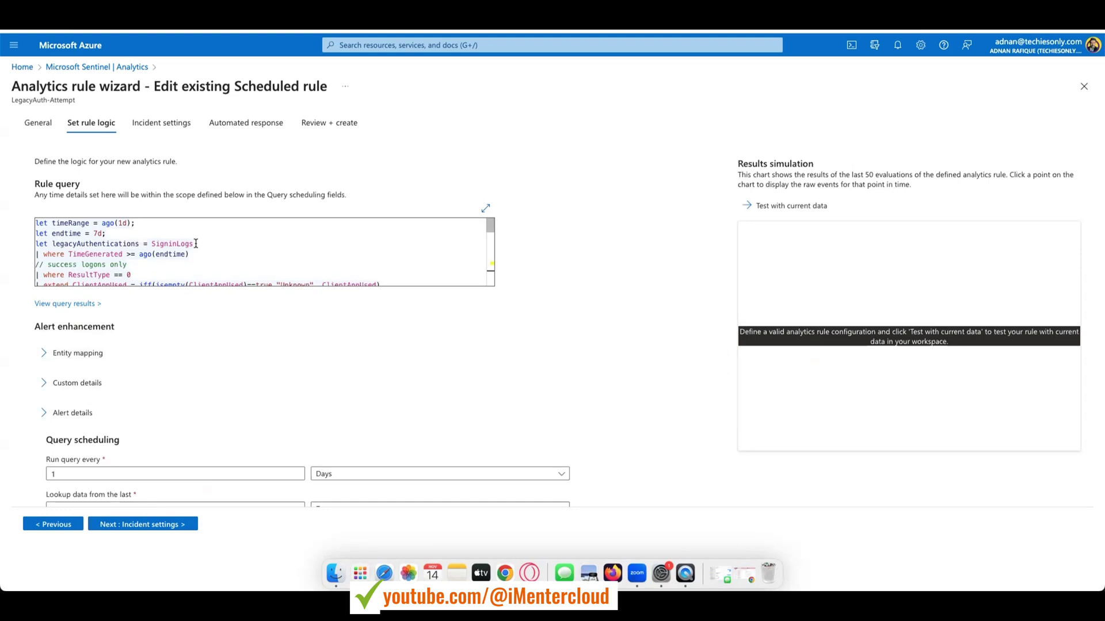
scroll(175, 321, down, 5)
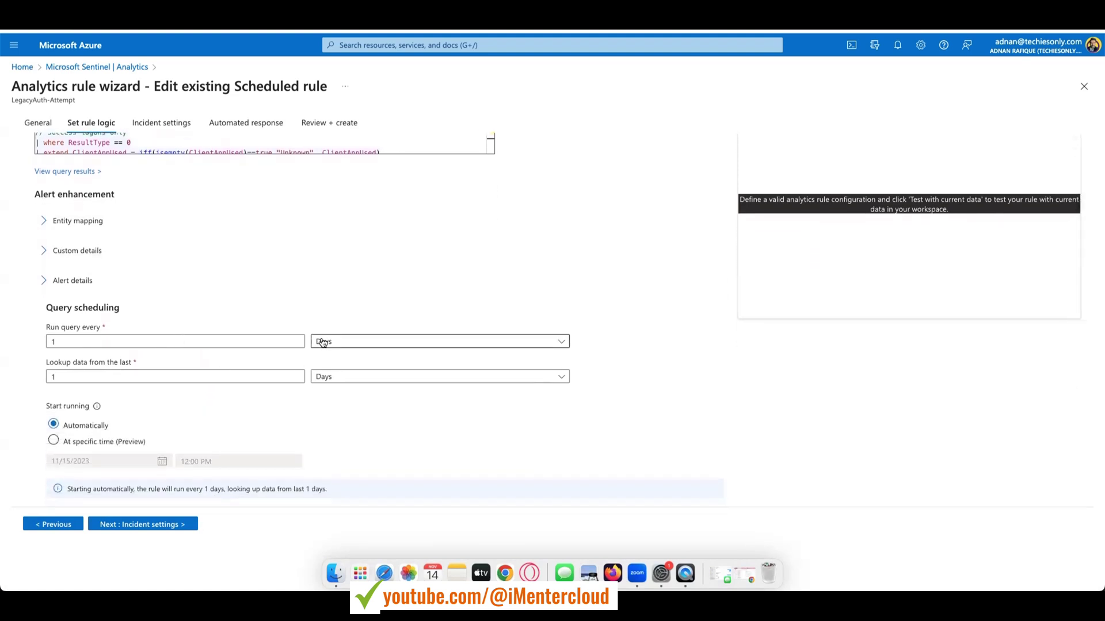
click(337, 383)
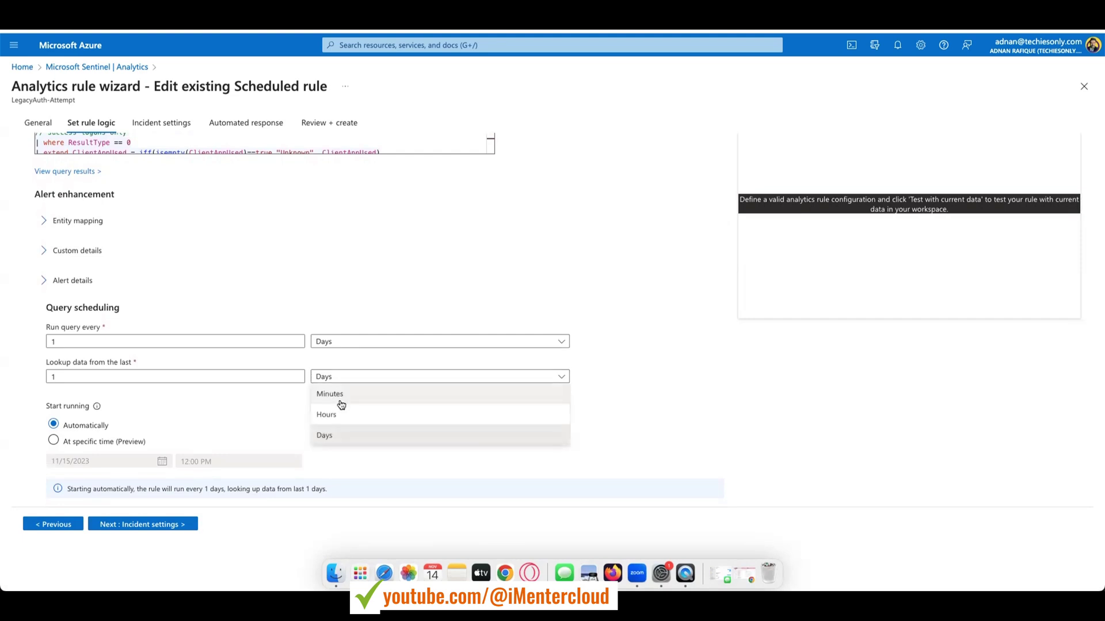
click(255, 312)
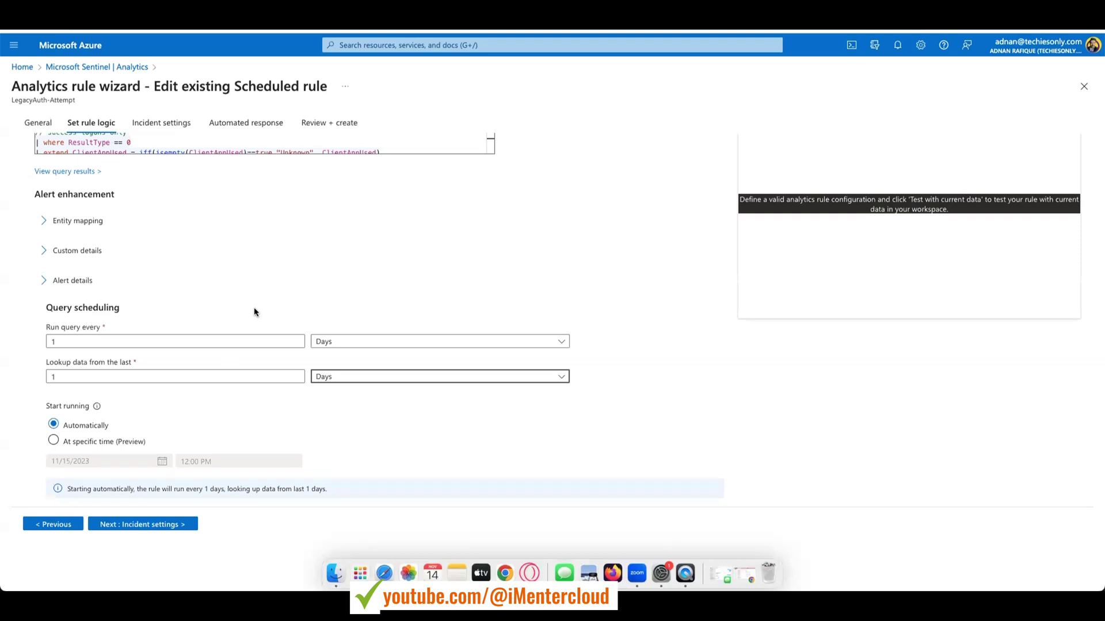
scroll(239, 375, up, 2)
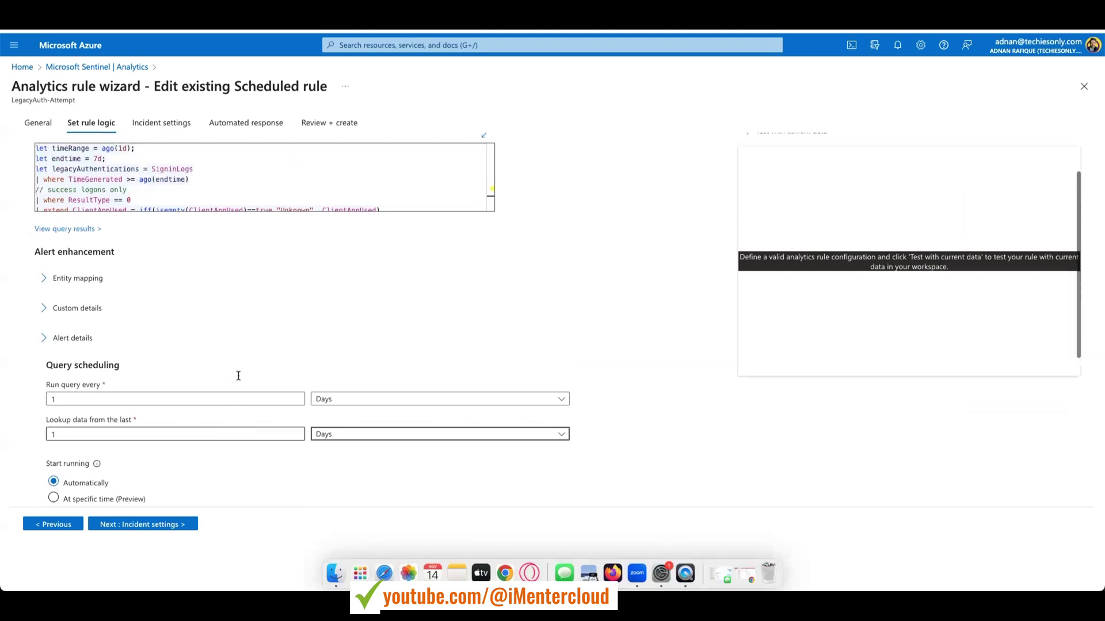
click(175, 125)
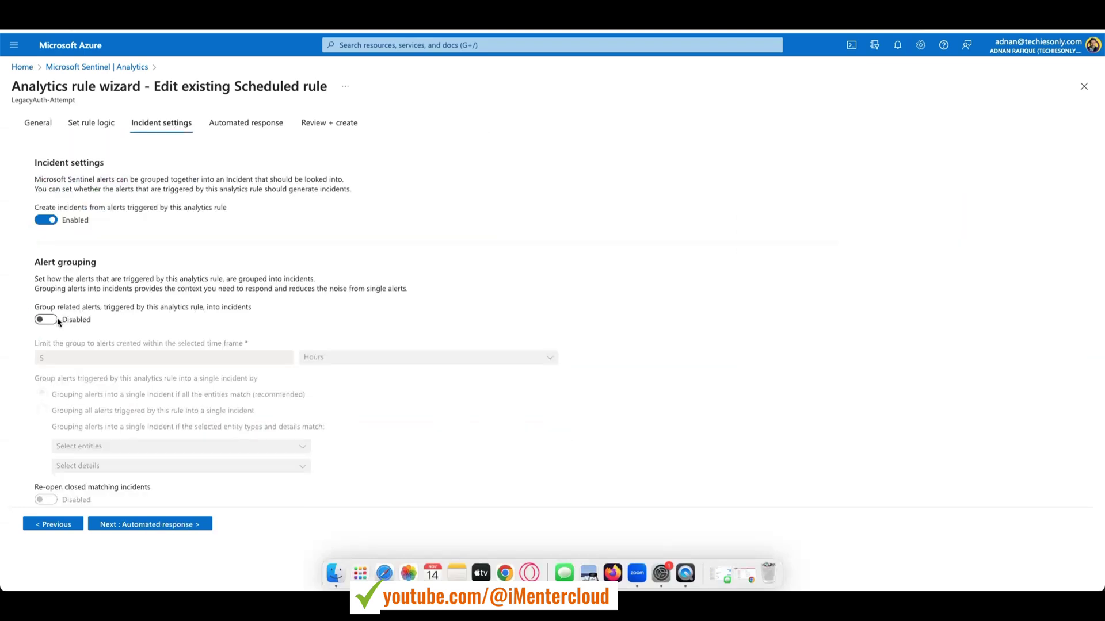
Step: Move past incident settings to the LegacyAuth-Attempt rule's Automated response step
scroll(200, 299, down, 1)
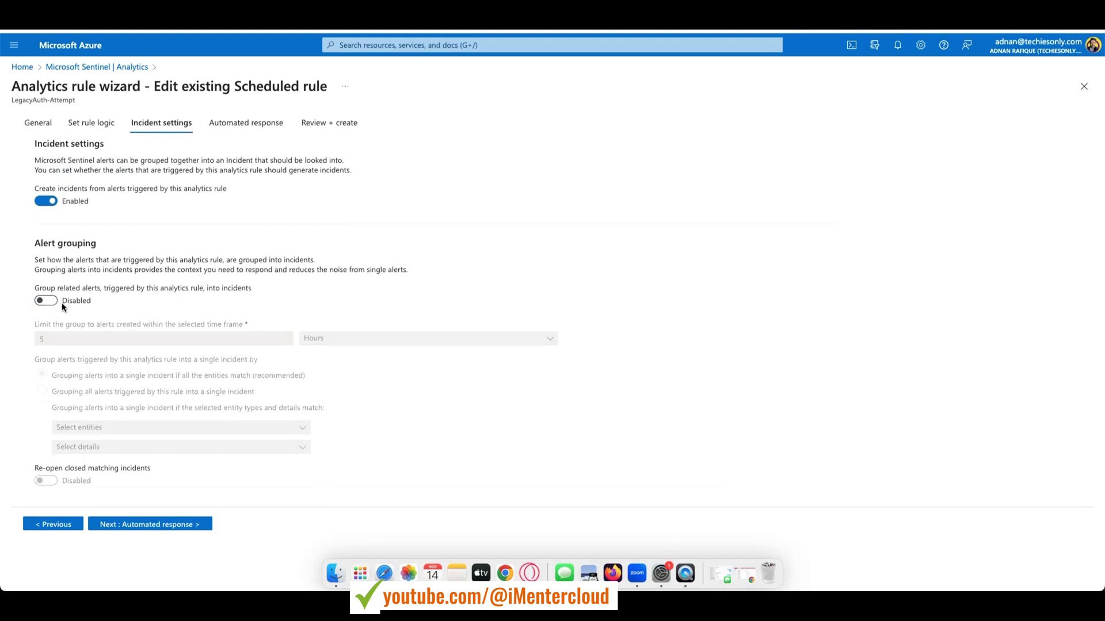
click(234, 127)
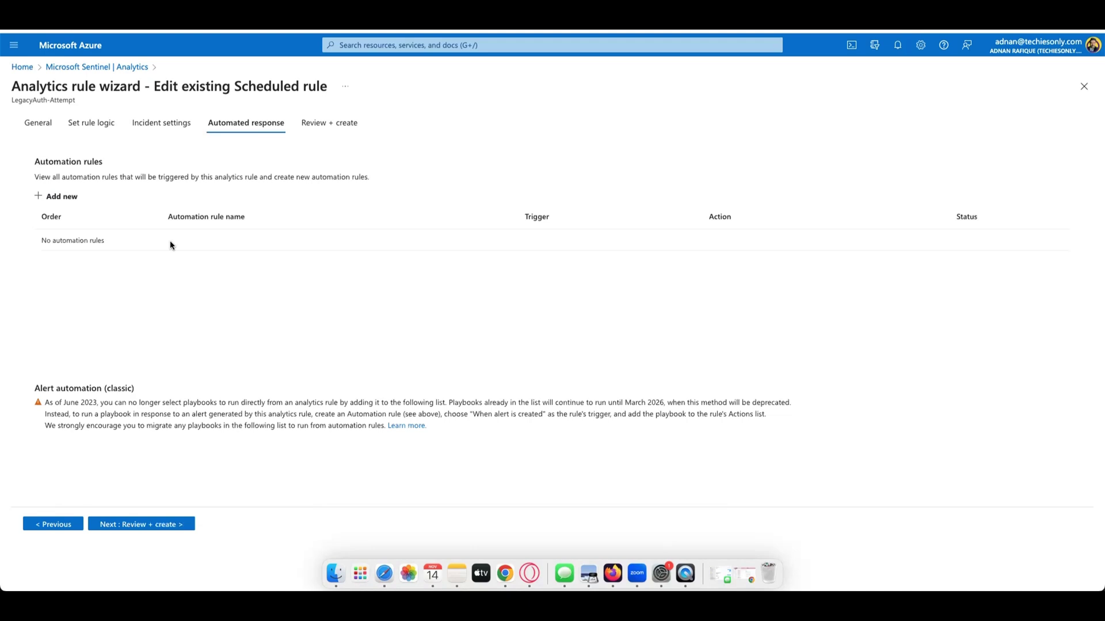
Step: Start a new automation rule whose first action adds a task titled 'SOC'
click(63, 197)
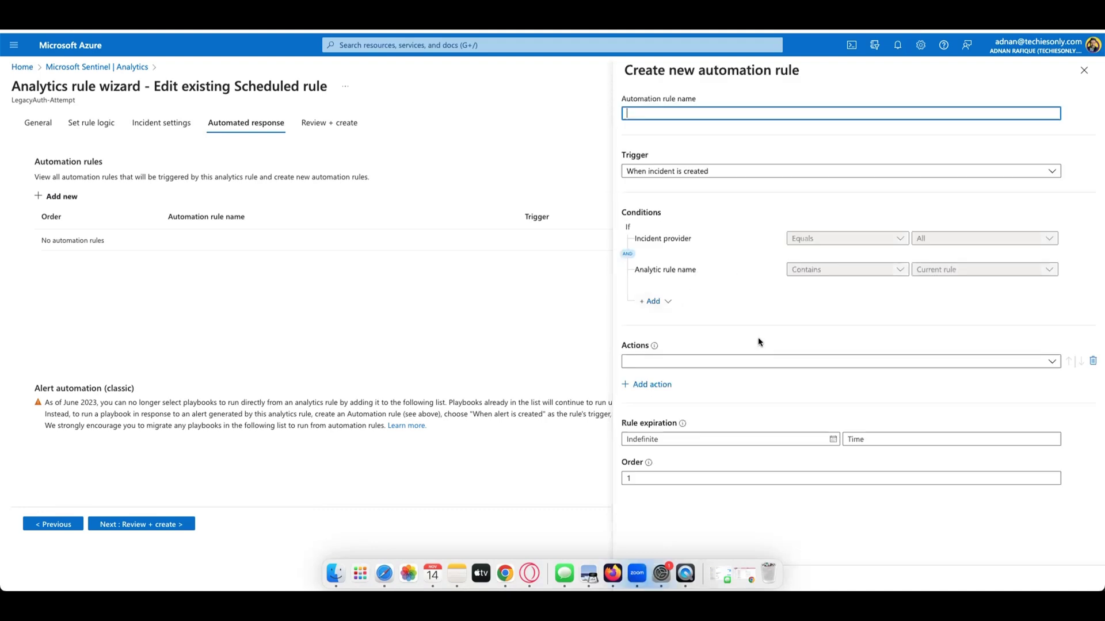
click(738, 362)
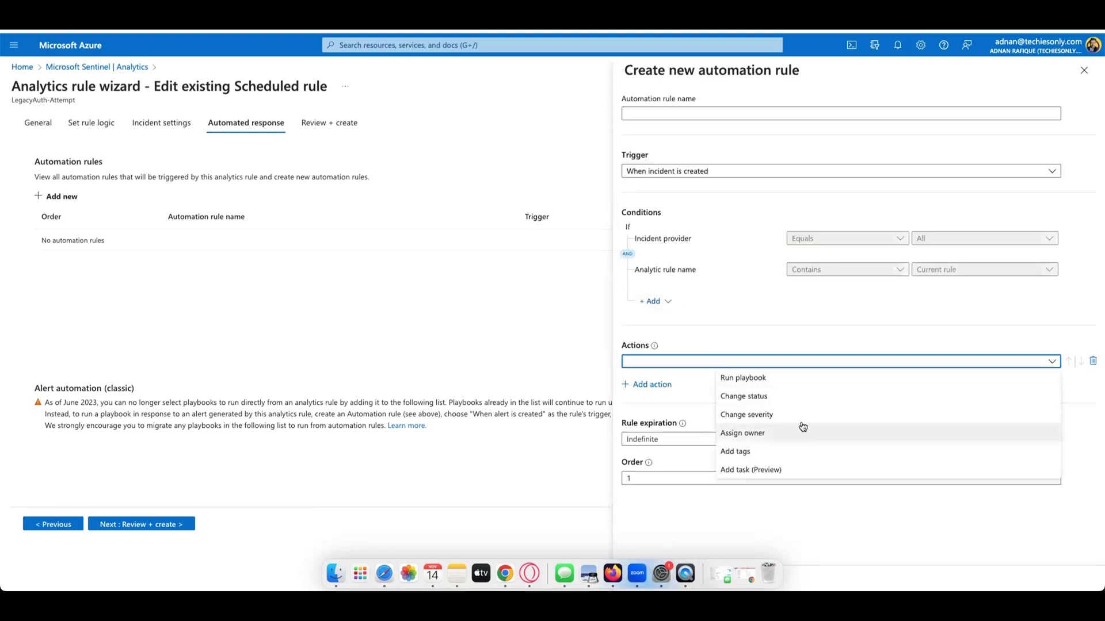
click(785, 470)
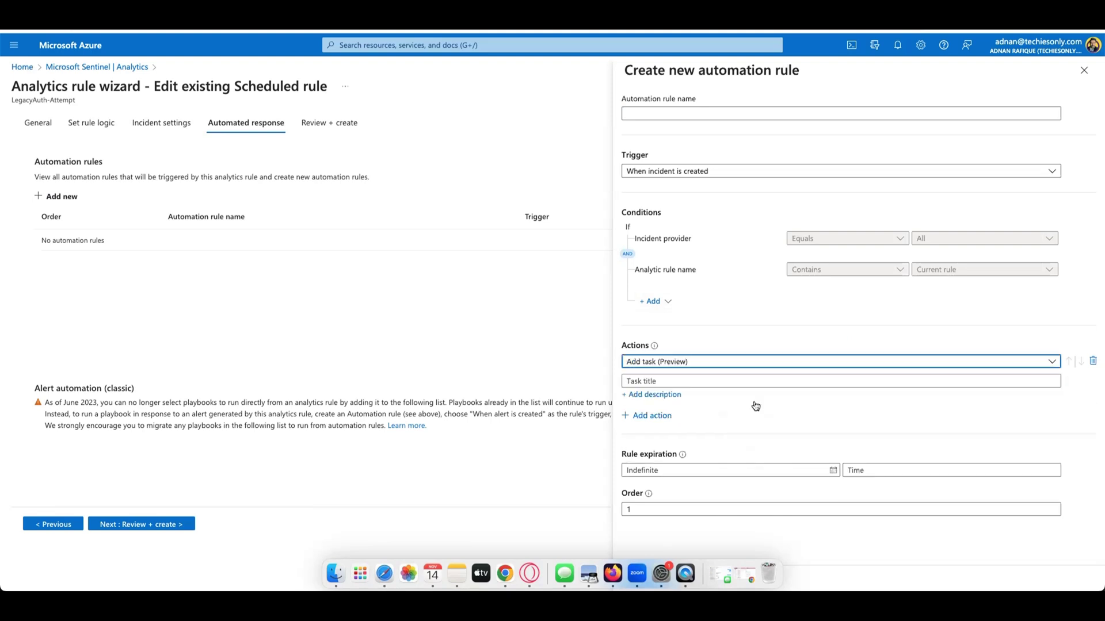
click(720, 381)
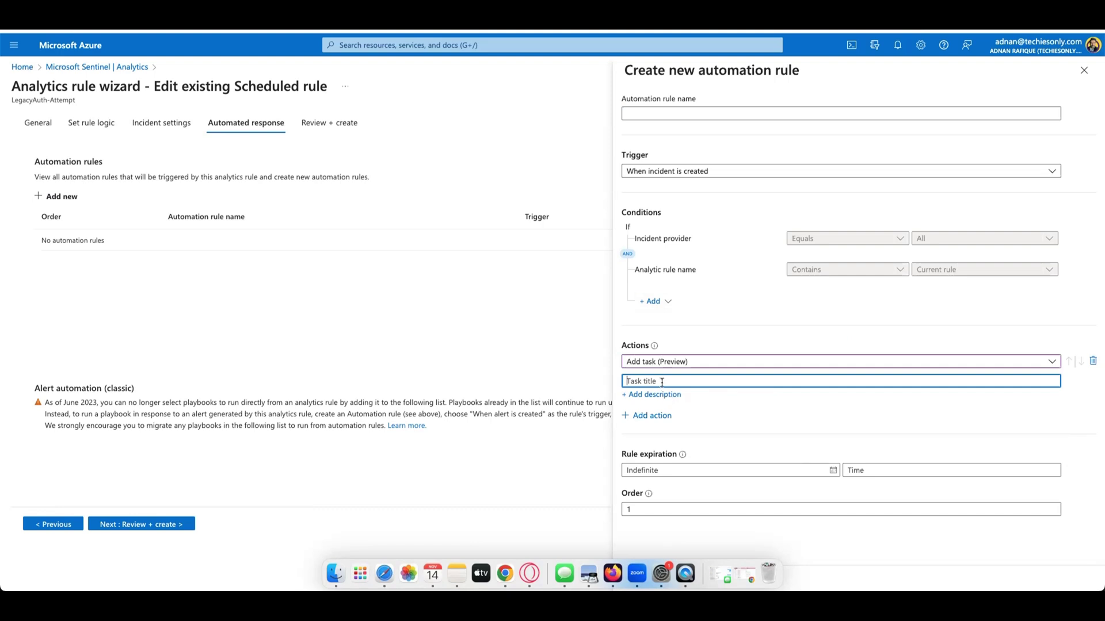
text(SOC)
Step: Add a second action that assigns the incident owner to yourself
click(642, 415)
click(651, 431)
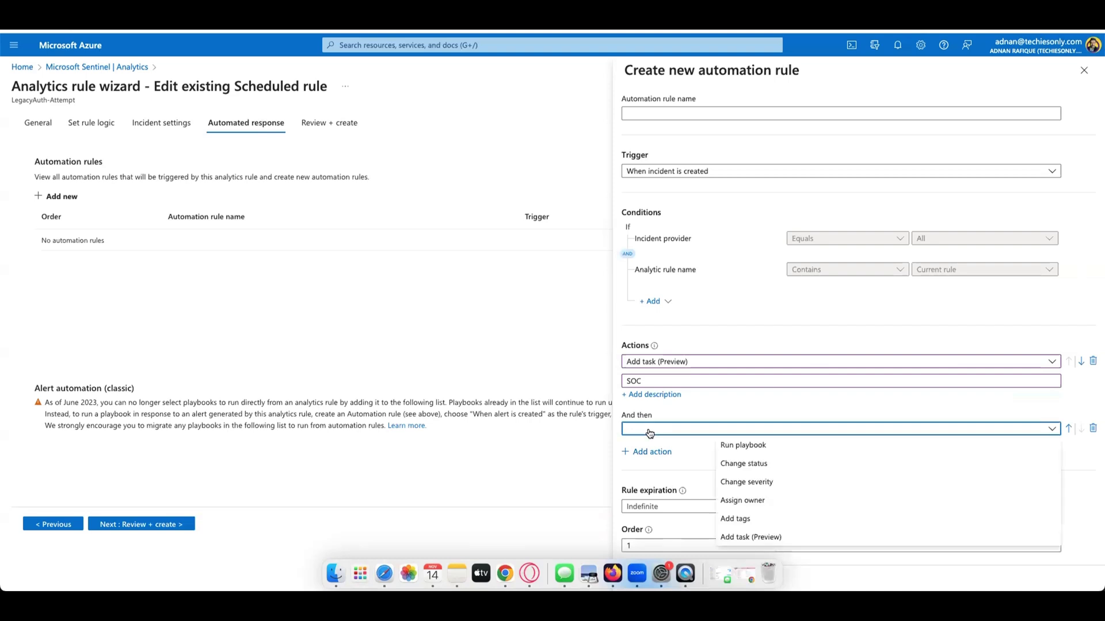
click(782, 500)
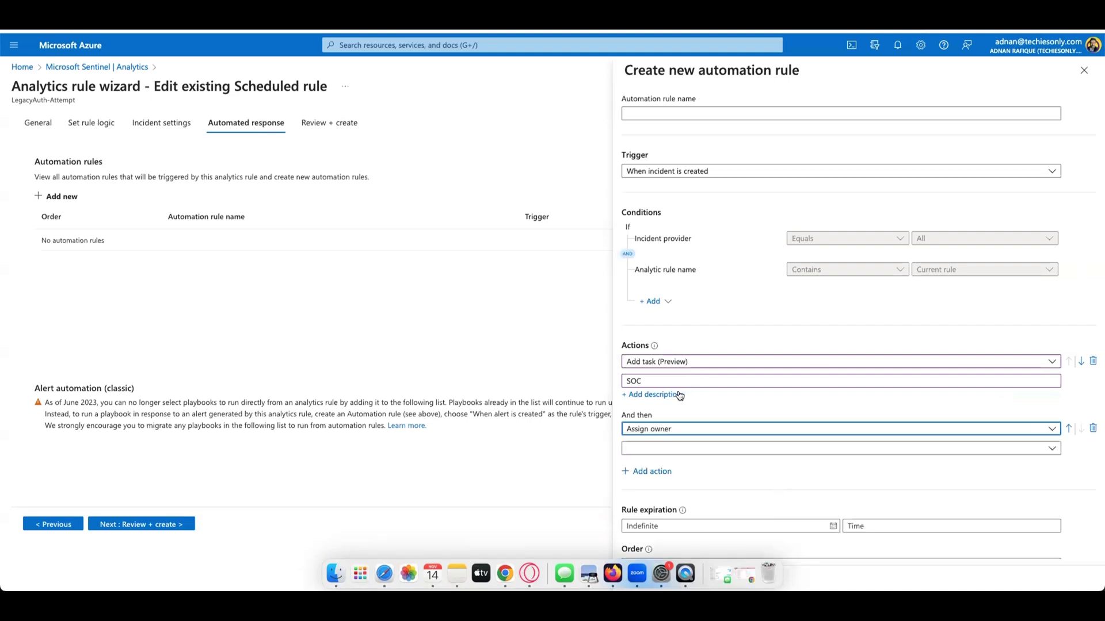
scroll(707, 441, down, 1)
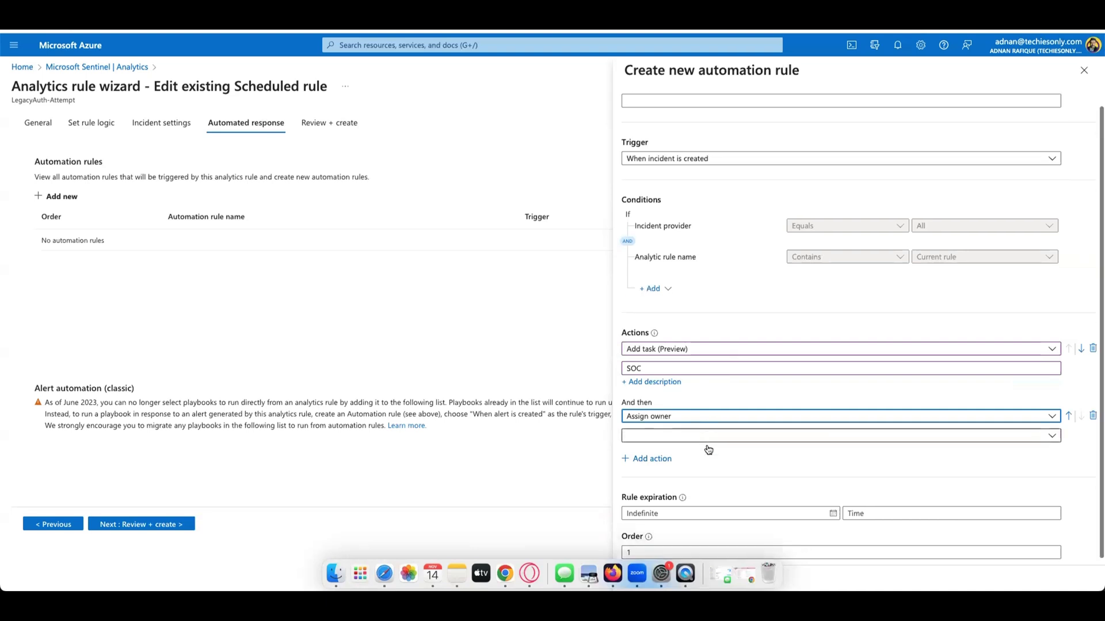
click(662, 443)
click(787, 214)
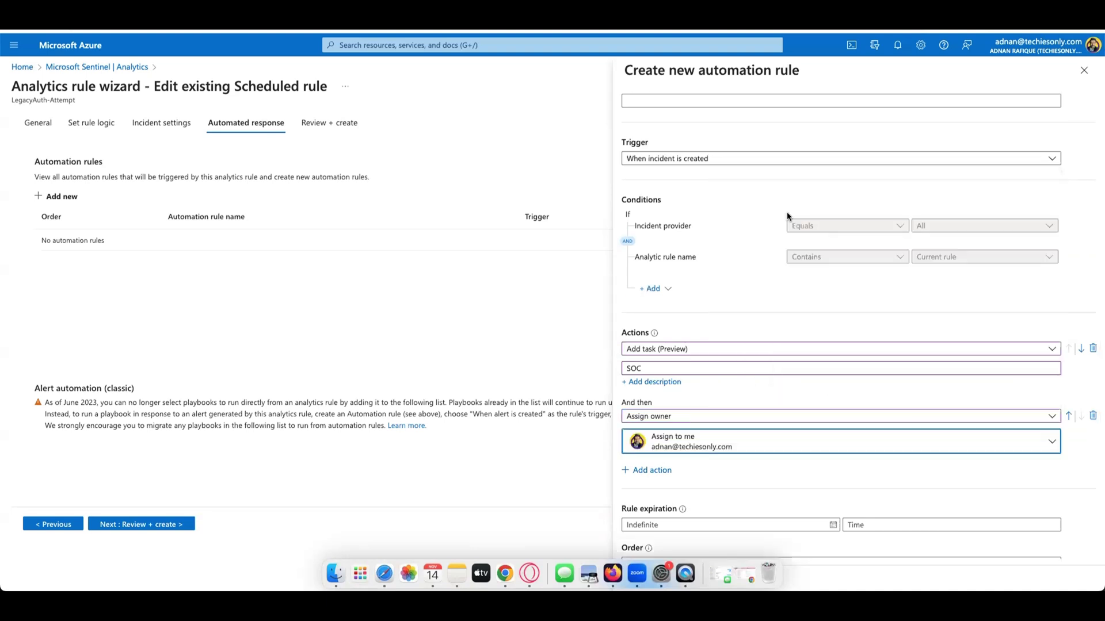
scroll(703, 464, down, 1)
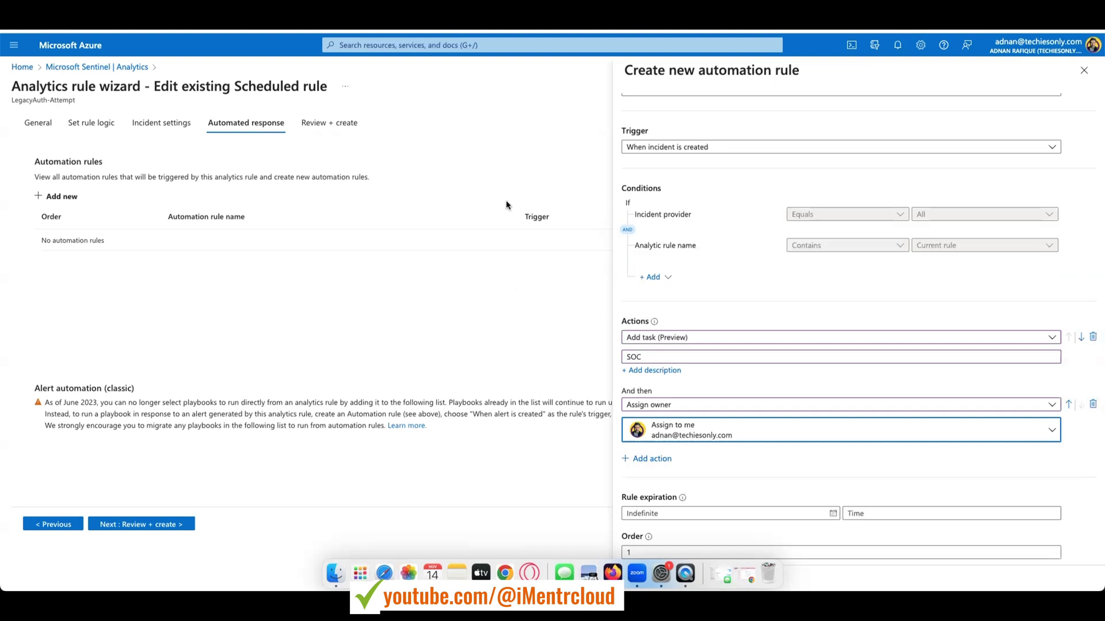
Step: Leave the wizard via the Analytics breadcrumb, discarding the unsaved automation rule draft
click(127, 69)
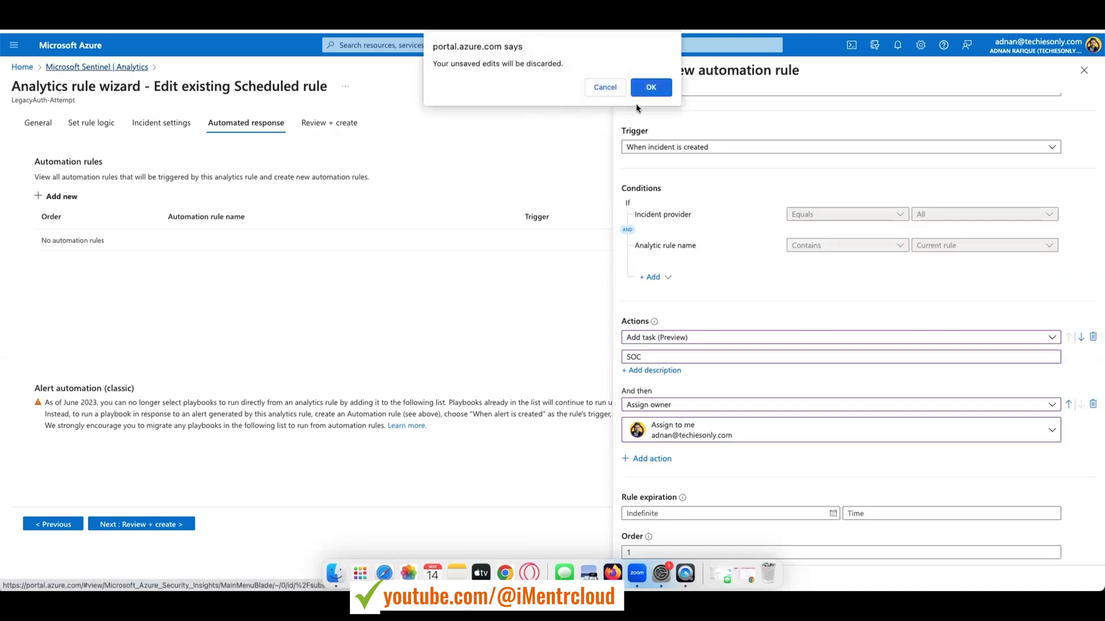
click(649, 87)
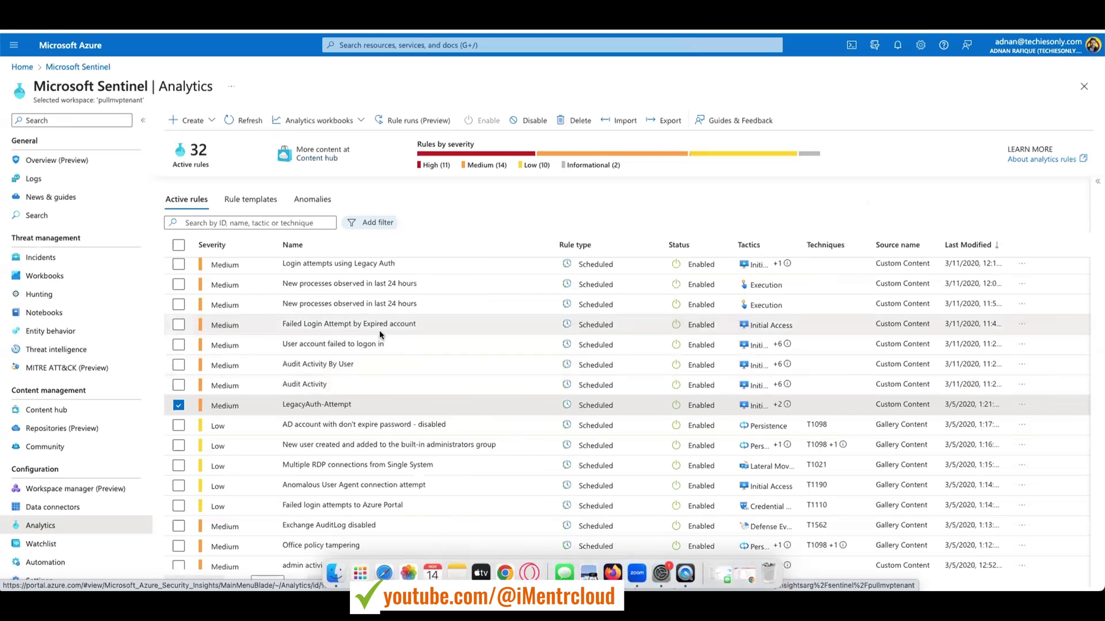
scroll(374, 403, down, 2)
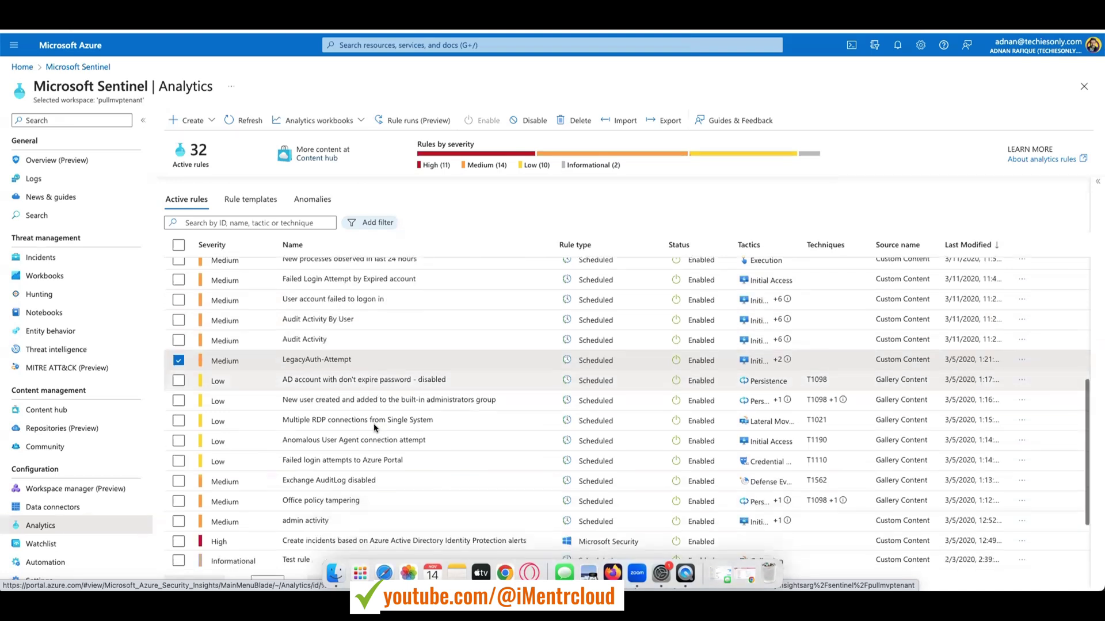
scroll(336, 370, down, 3)
scroll(336, 369, down, 1)
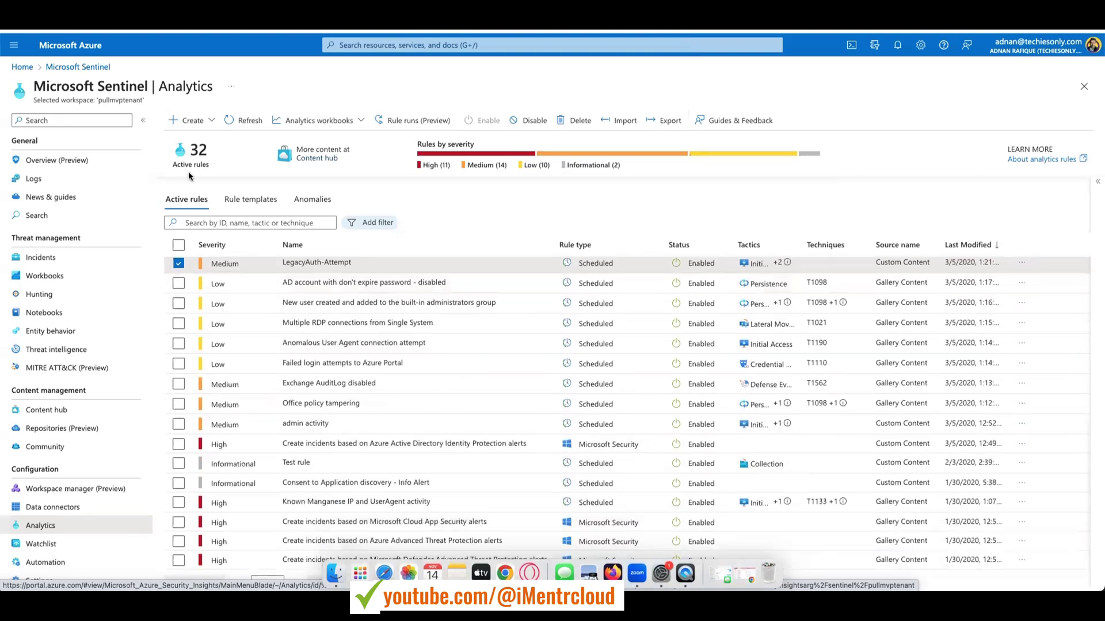